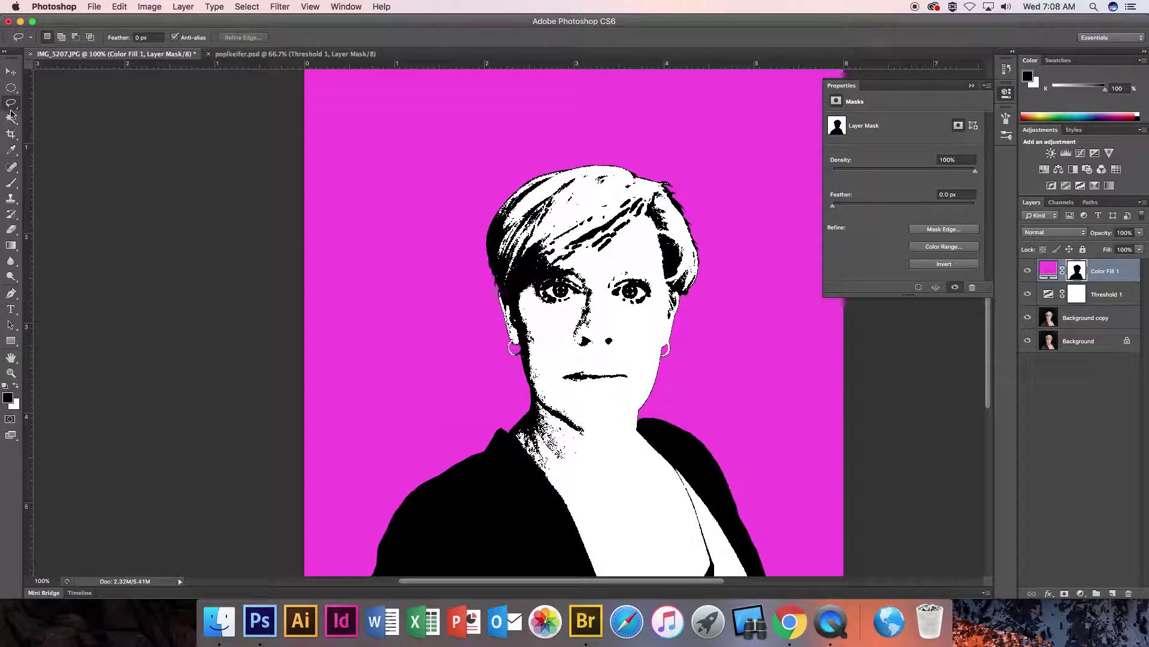
# - With the Threshold 1 layer active, trace around the whole hair outline with the Magnetic Lasso to select it
pyautogui.moveTo(11, 103)
pyautogui.mouseDown()
pyautogui.moveTo(72, 112)
pyautogui.moveTo(73, 122)
pyautogui.mouseUp()
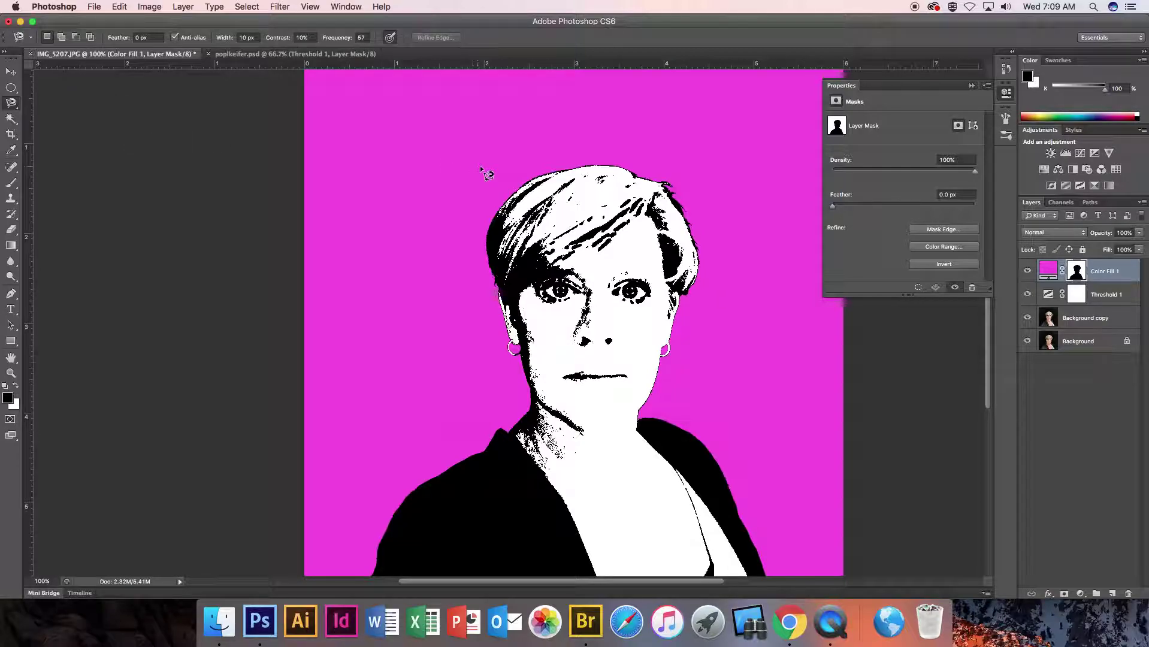
pyautogui.click(1088, 299)
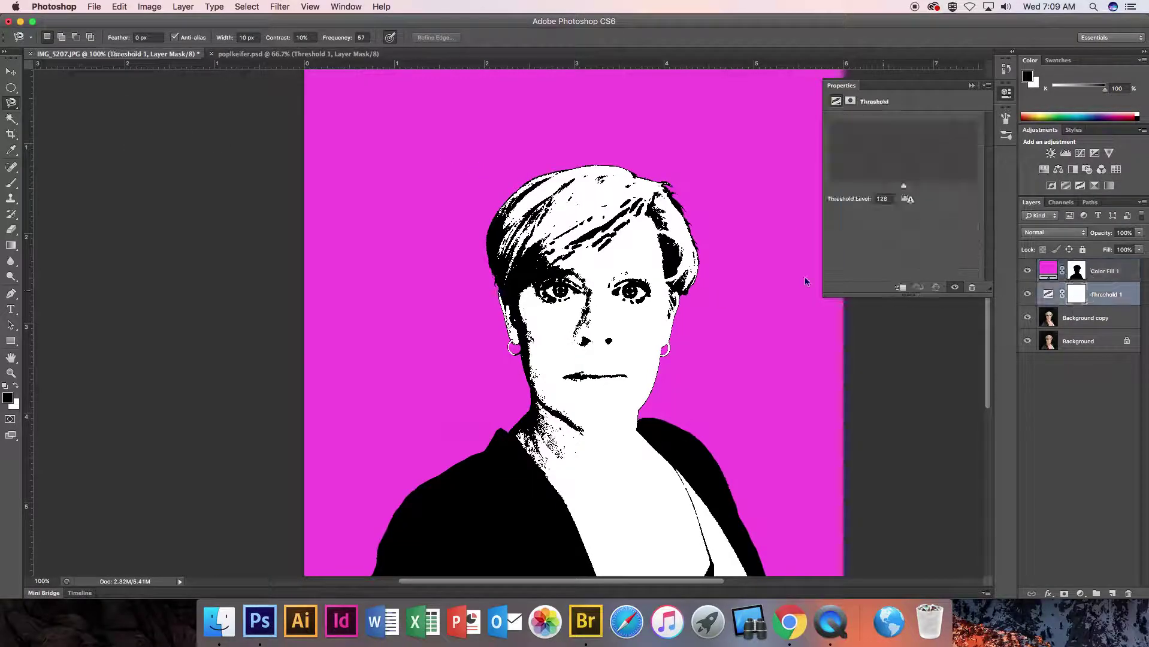
pyautogui.click(528, 181)
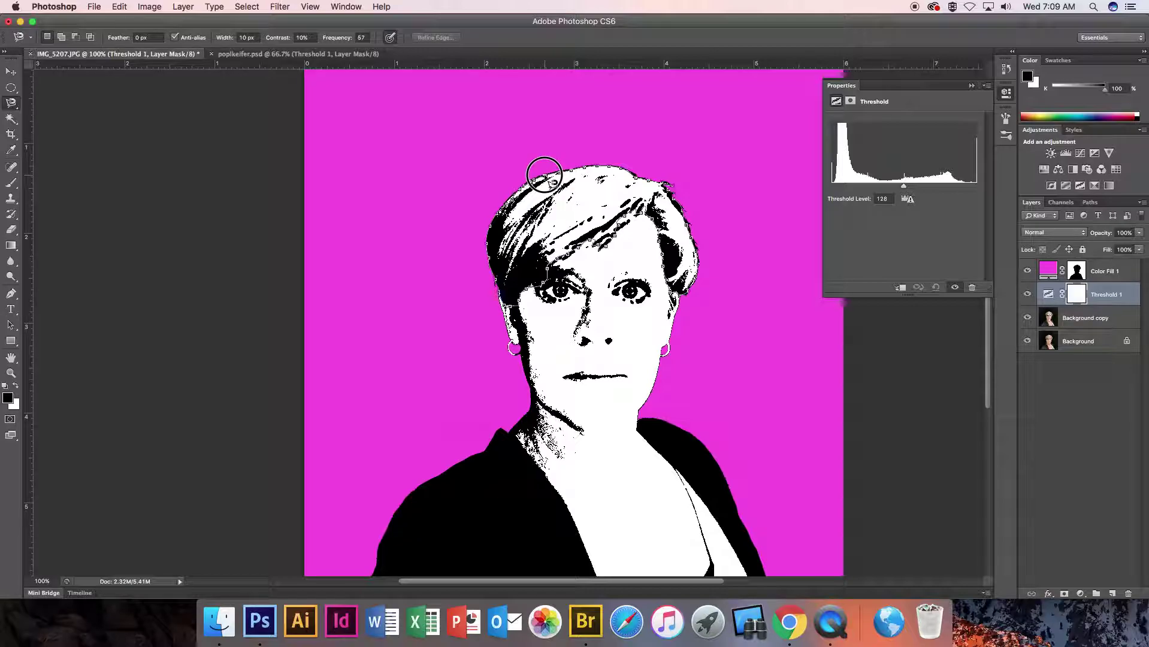
pyautogui.click(551, 182)
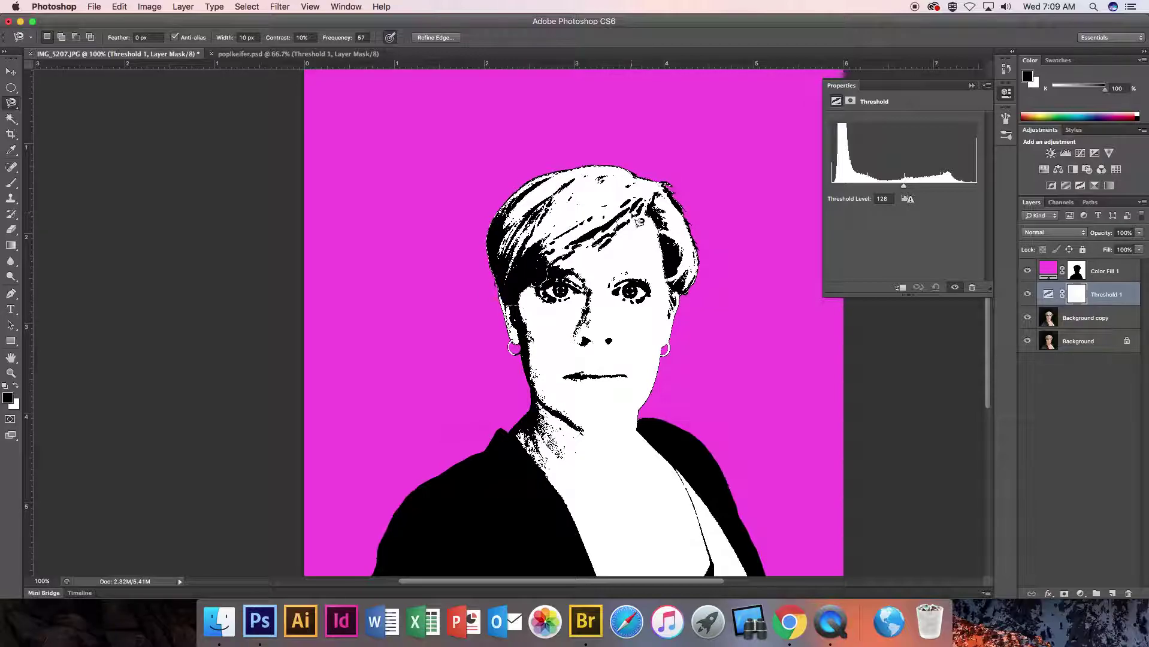
# - Refine the hair selection along the fringe with the Lasso, adding missed strands and subtracting excess forehead
pyautogui.press('super+plus')
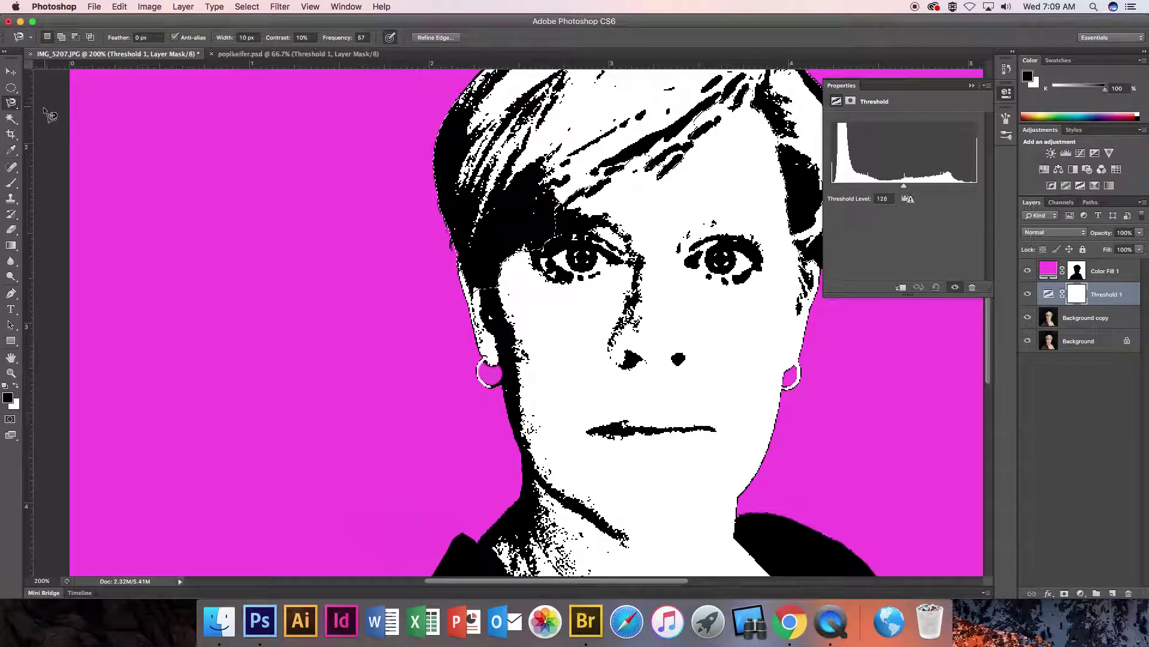
pyautogui.click(12, 103)
pyautogui.click(59, 100)
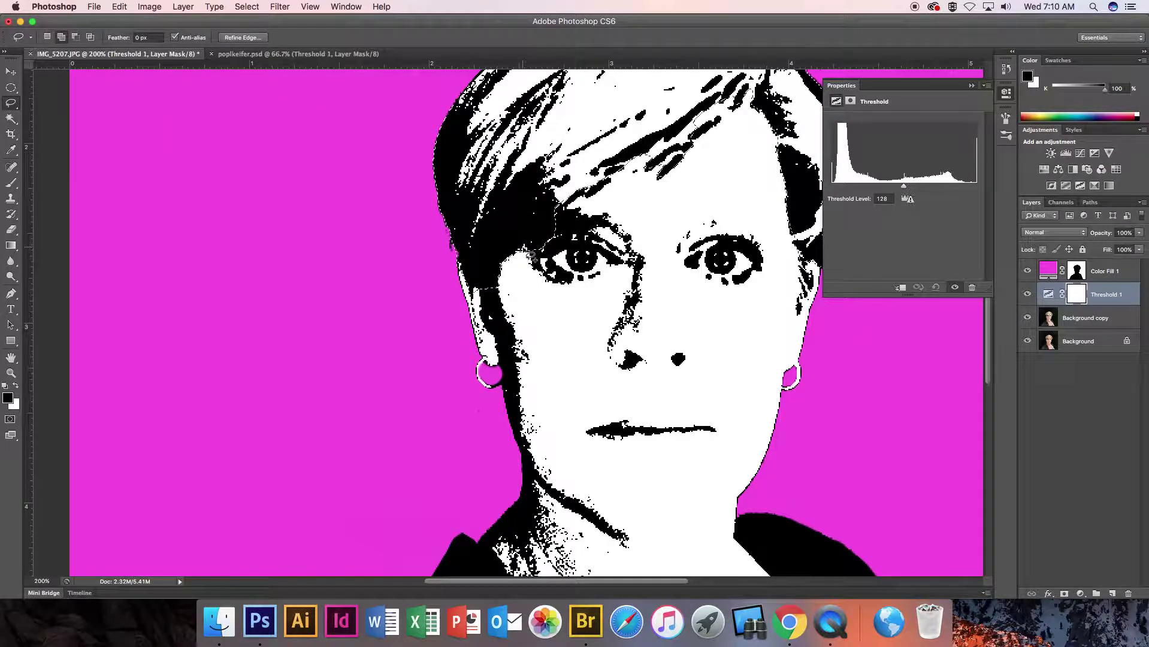
pyautogui.moveTo(584, 196); pyautogui.dragTo(592, 205)
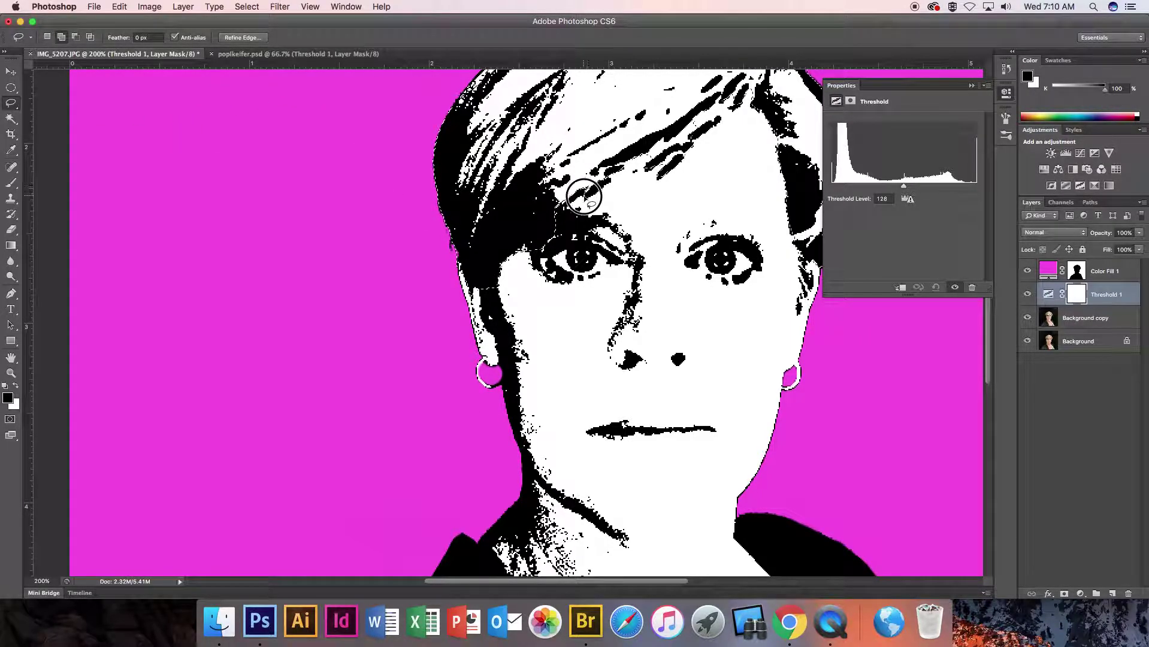
pyautogui.press('shift')
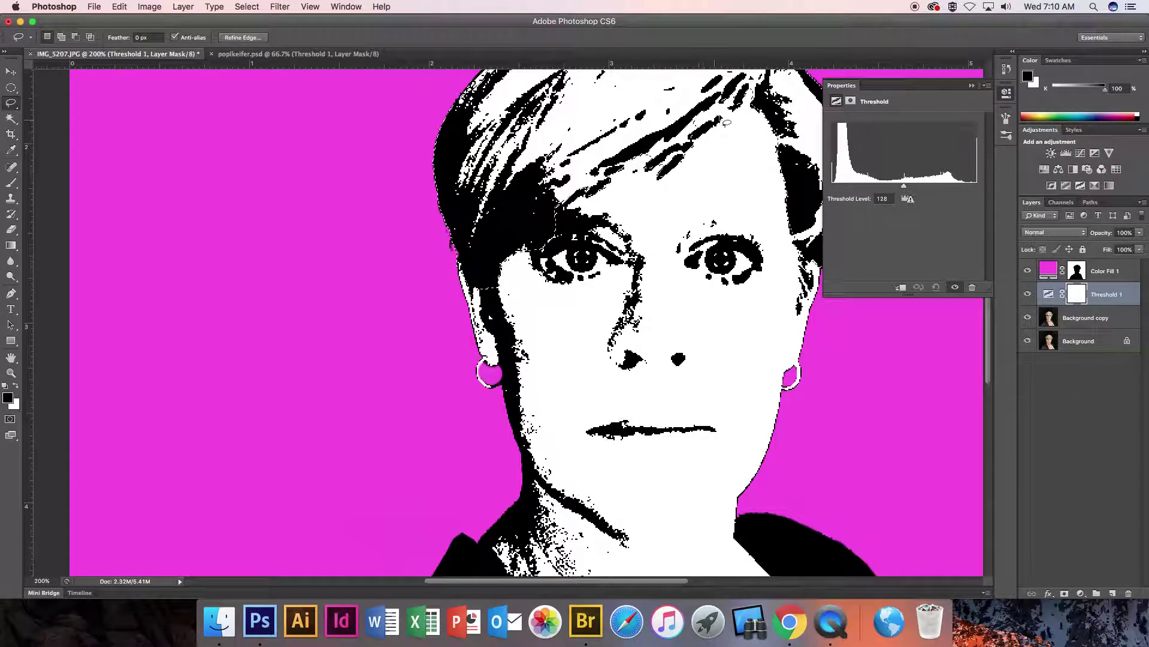
pyautogui.moveTo(690, 143)
pyautogui.mouseDown()
pyautogui.moveTo(748, 98)
pyautogui.moveTo(773, 129)
pyautogui.moveTo(777, 169)
pyautogui.mouseUp()
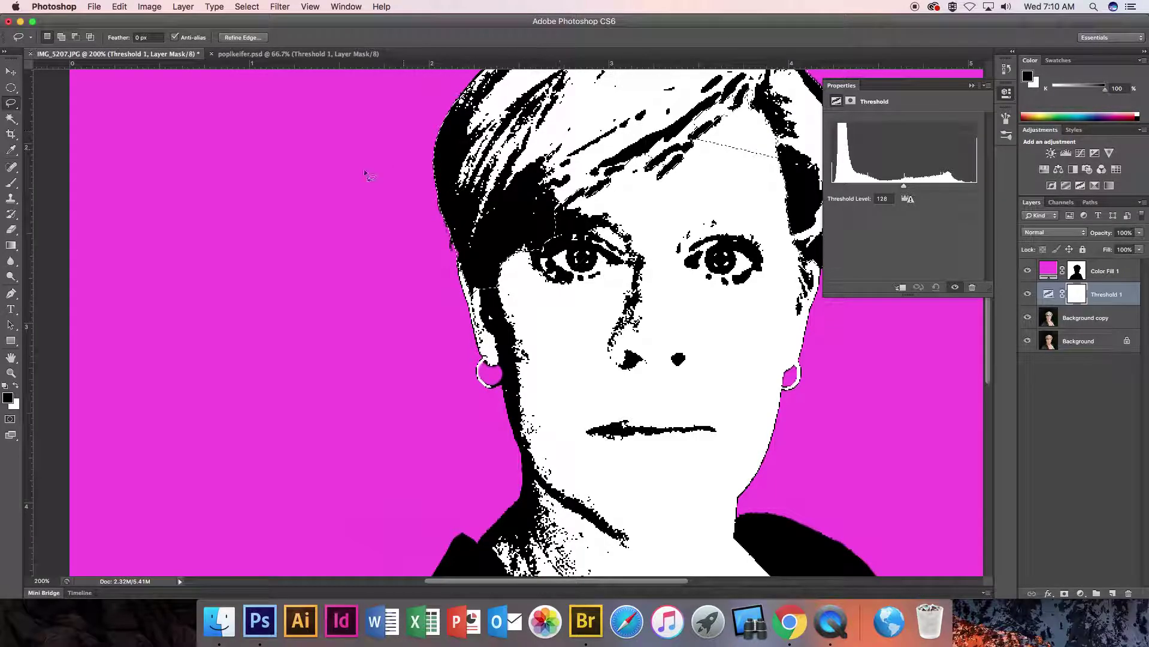
pyautogui.press('alt')
pyautogui.moveTo(694, 142)
pyautogui.mouseDown()
pyautogui.moveTo(745, 105)
pyautogui.moveTo(767, 118)
pyautogui.moveTo(779, 159)
pyautogui.moveTo(696, 141)
pyautogui.mouseUp()
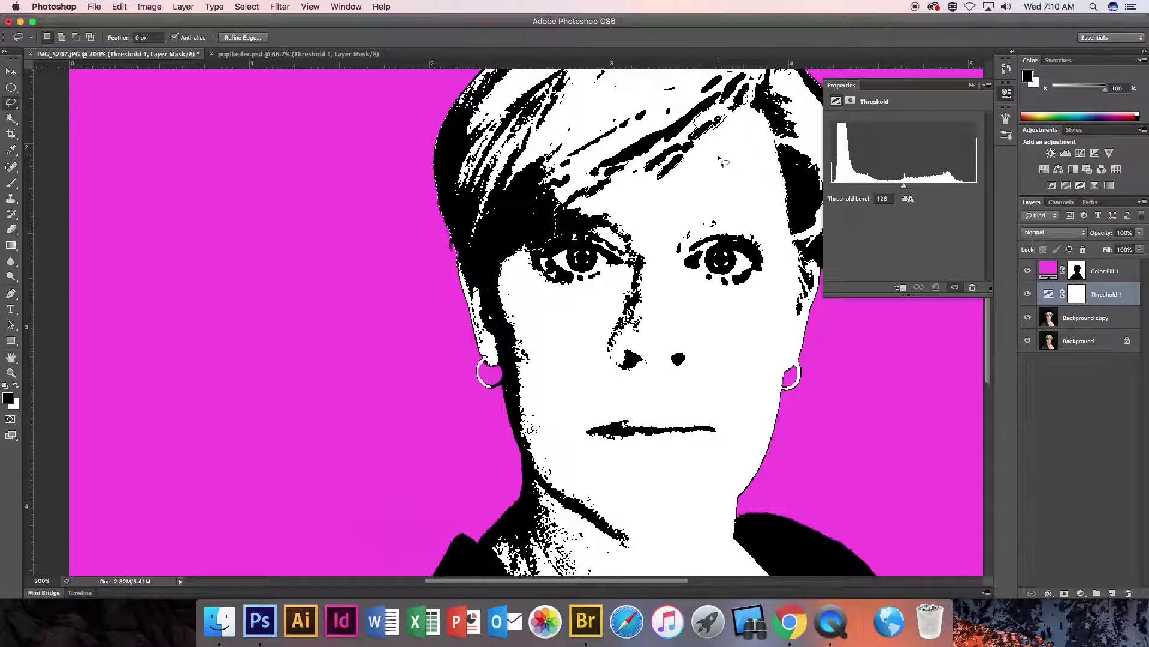
# - Add the missed outer hair edge beside the ear and temple opposite the shaded side to the selection with the Lasso
pyautogui.hscroll(5, 718, 155)
pyautogui.scroll(3, 717, 155)
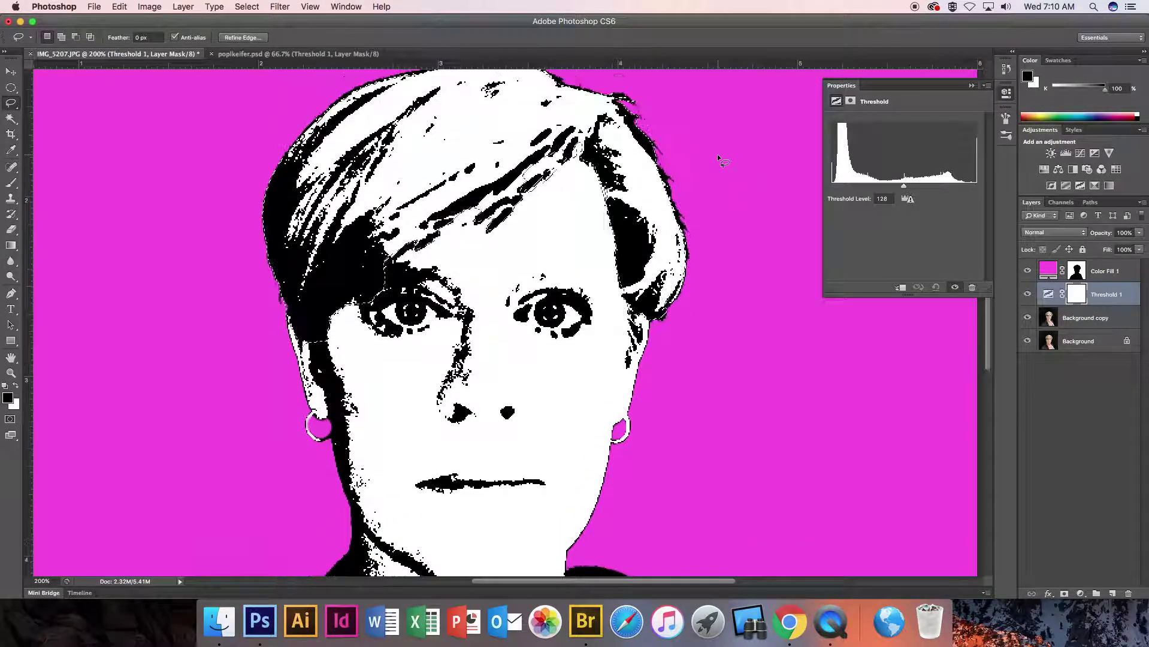
pyautogui.click(666, 322)
pyautogui.moveTo(666, 322)
pyautogui.mouseDown()
pyautogui.moveTo(668, 179)
pyautogui.moveTo(686, 234)
pyautogui.mouseUp()
pyautogui.scroll(3, 686, 233)
pyautogui.press('shift')
pyautogui.moveTo(626, 174)
pyautogui.mouseDown()
pyautogui.moveTo(616, 174)
pyautogui.moveTo(634, 172)
pyautogui.moveTo(658, 229)
pyautogui.mouseUp()
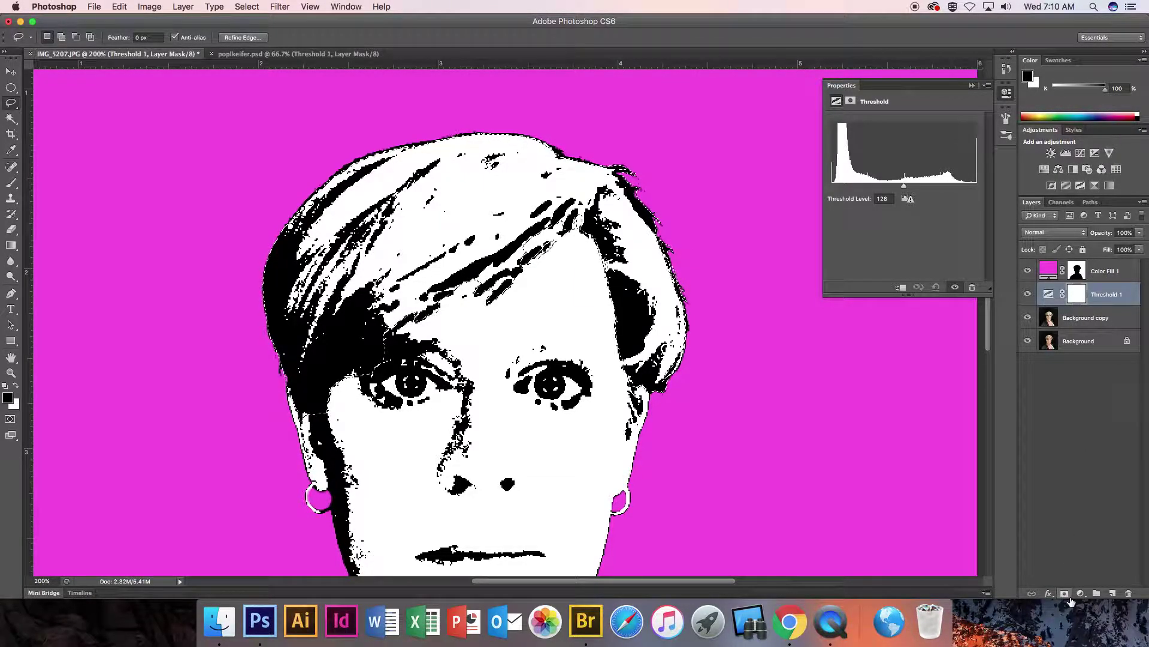
# - Create a Solid Color fill layer from the hair selection and set its colour to bright yellow
pyautogui.click(1081, 593)
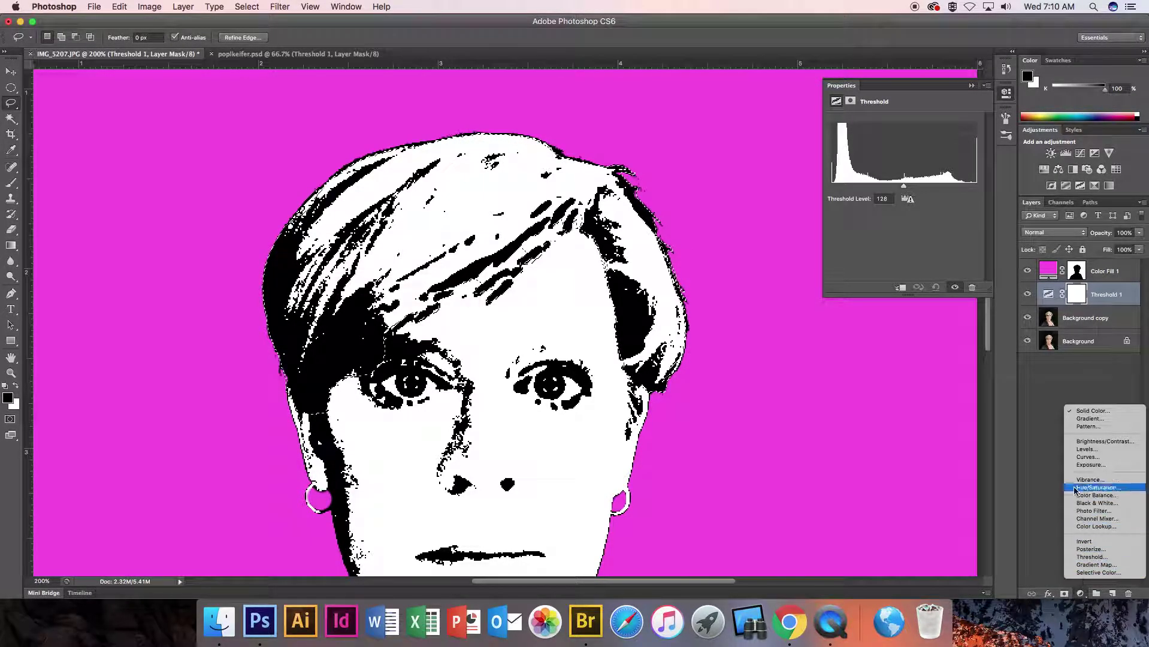
pyautogui.click(1091, 411)
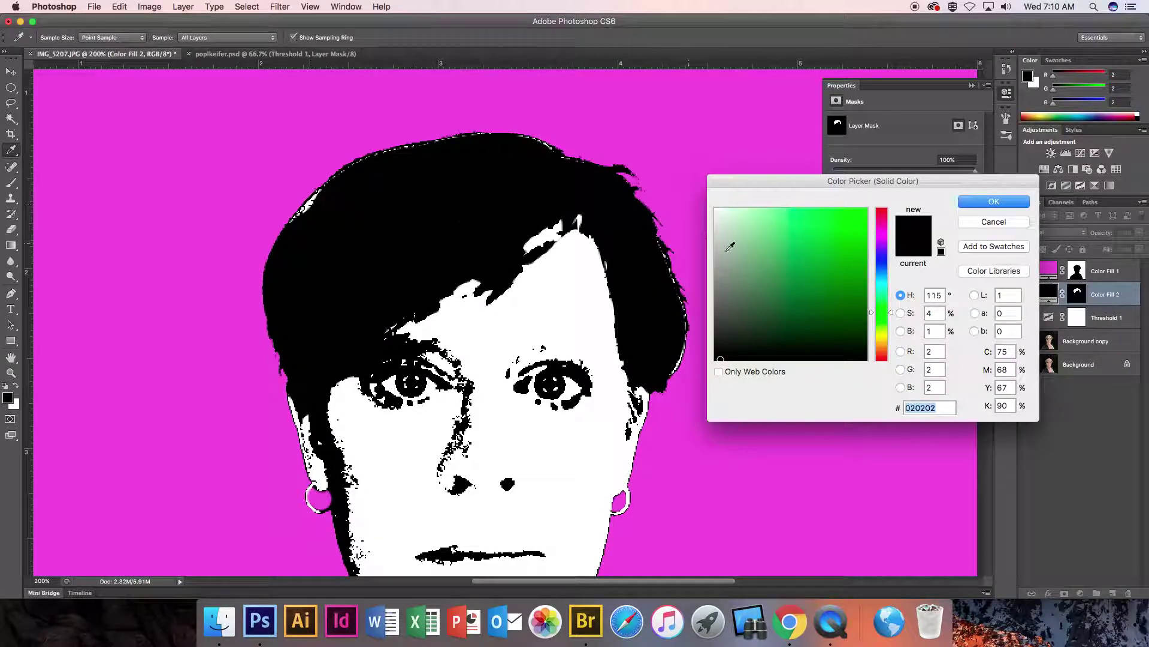
pyautogui.click(853, 232)
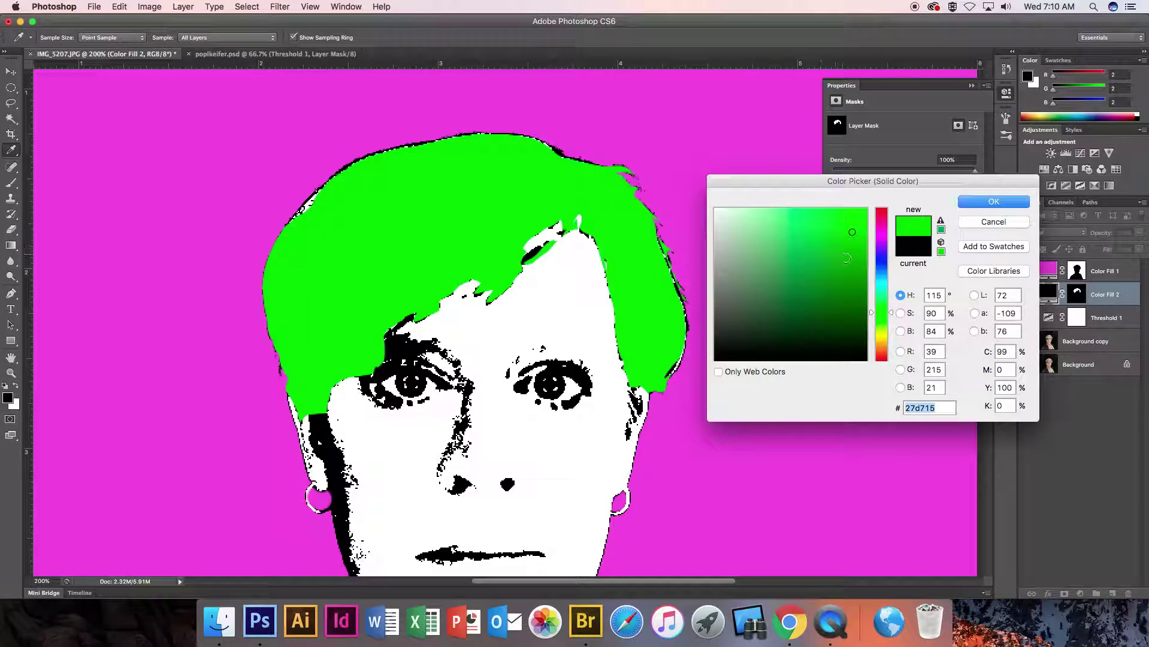
pyautogui.moveTo(894, 315); pyautogui.dragTo(893, 339)
pyautogui.click(796, 239)
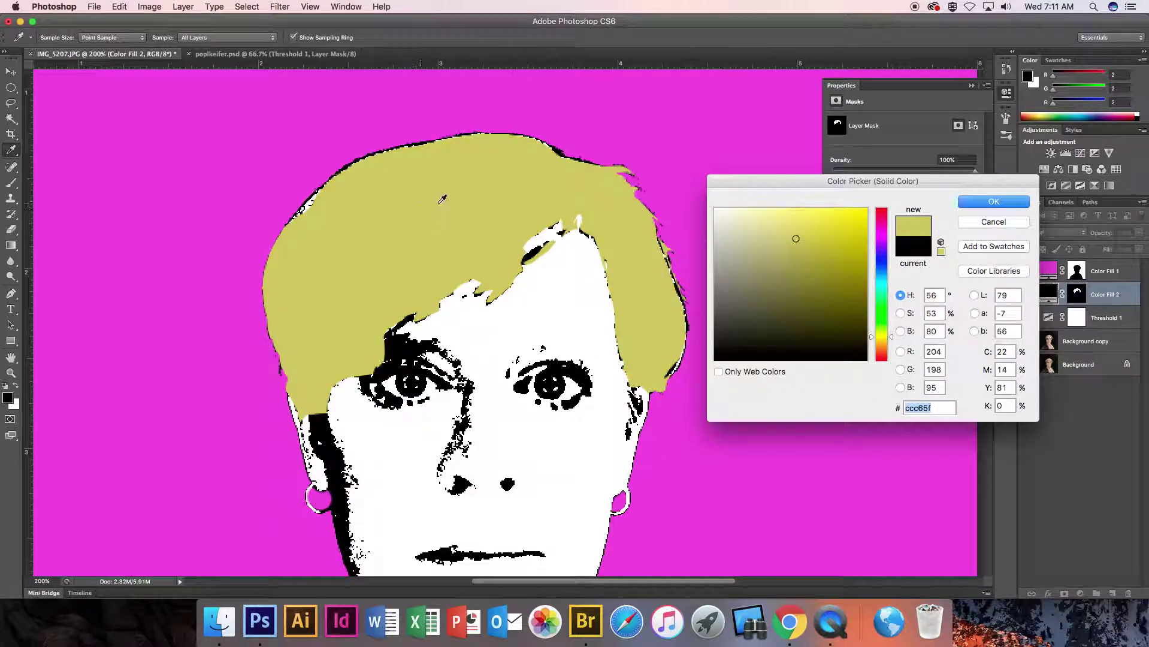
pyautogui.click(820, 282)
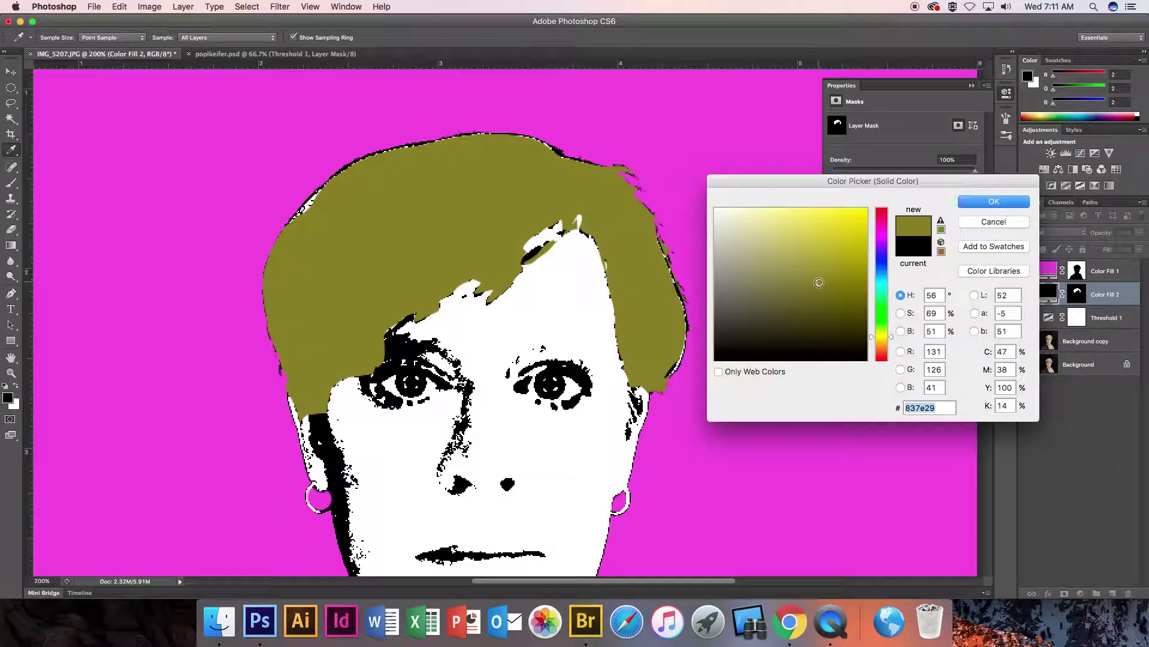
pyautogui.click(845, 238)
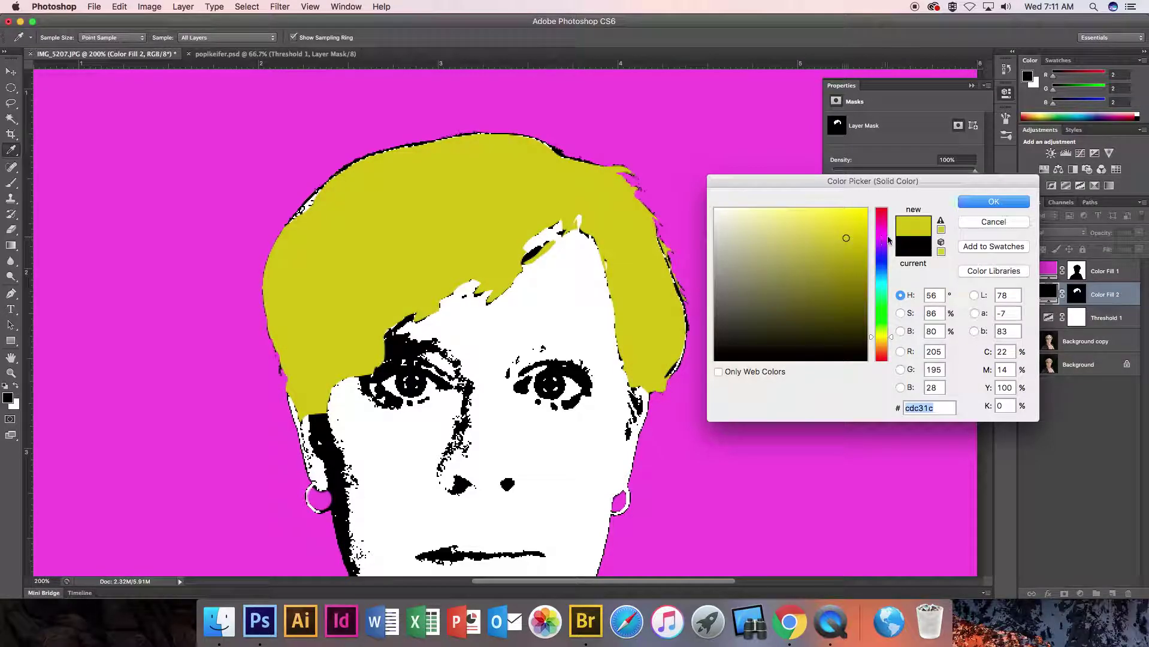
pyautogui.click(867, 211)
pyautogui.click(993, 202)
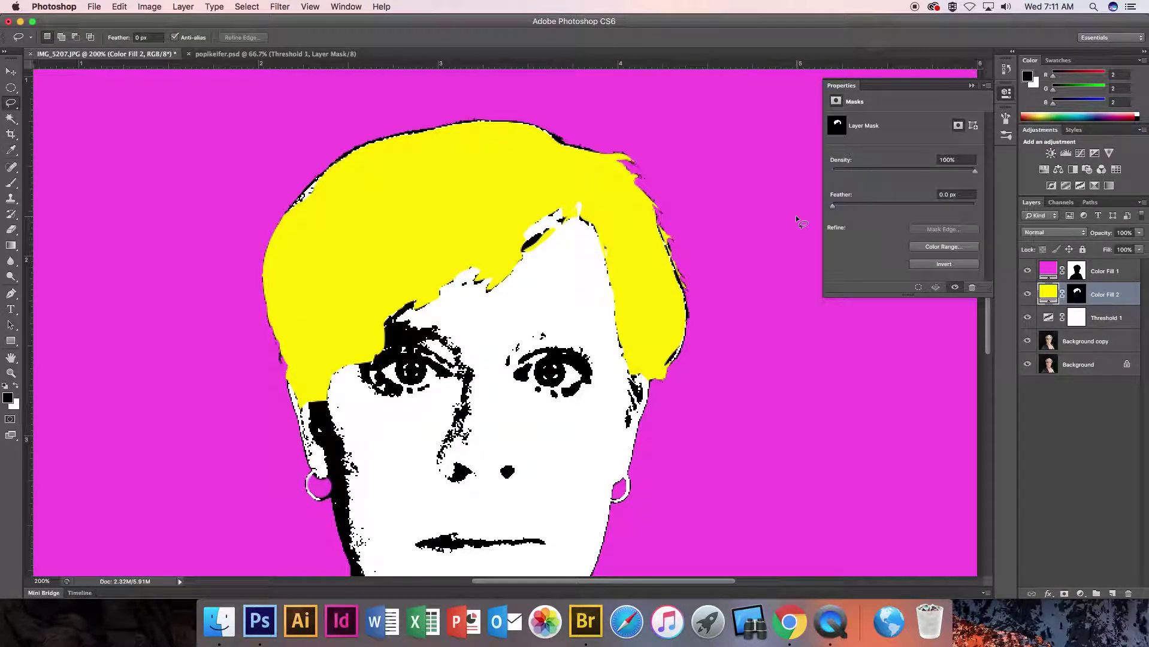
# - Paint white on the Color Fill 2 mask with a 10 px brush to cover gaps along the fringe and crown
pyautogui.press('super+minus')
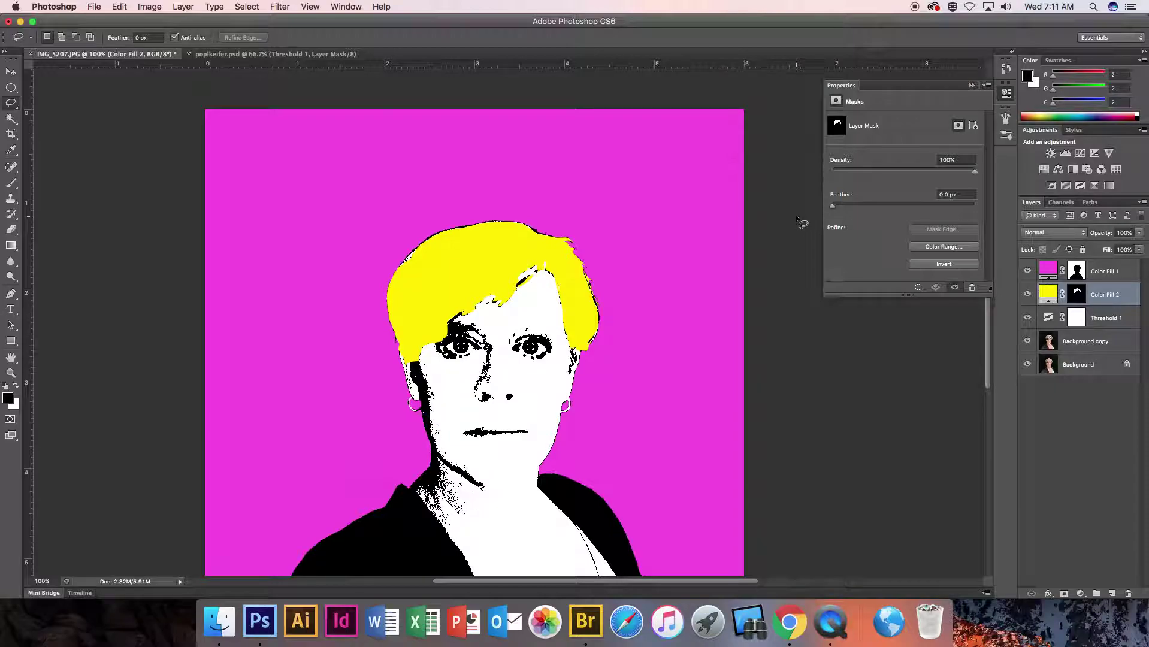
pyautogui.scroll(-1, 799, 222)
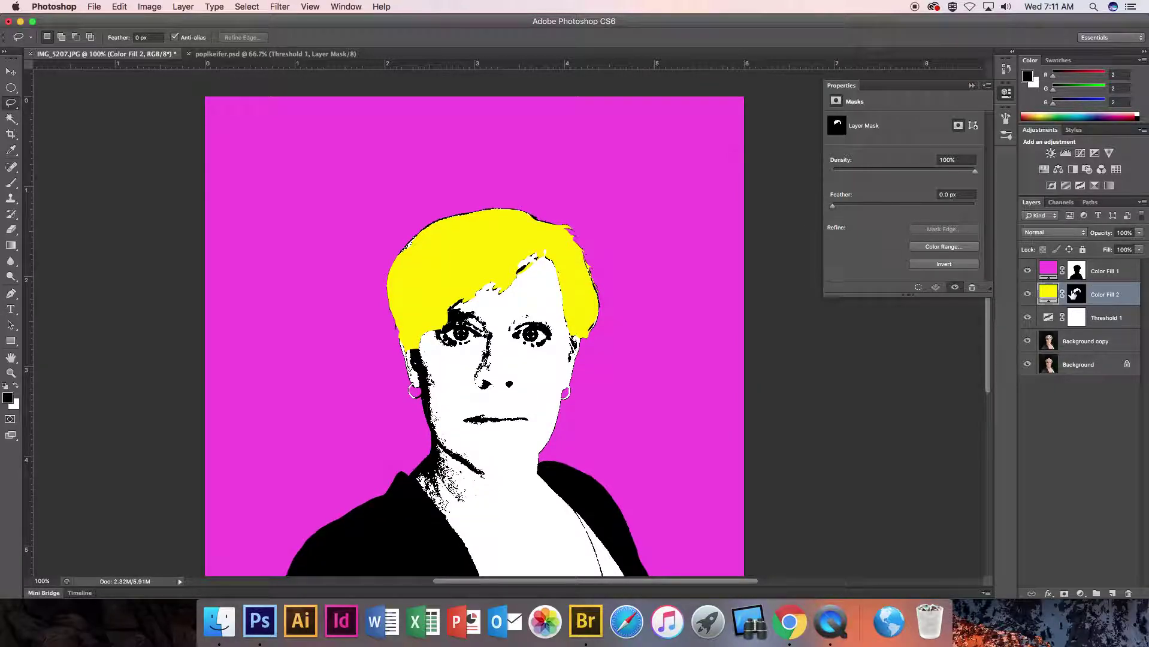
pyautogui.click(1077, 294)
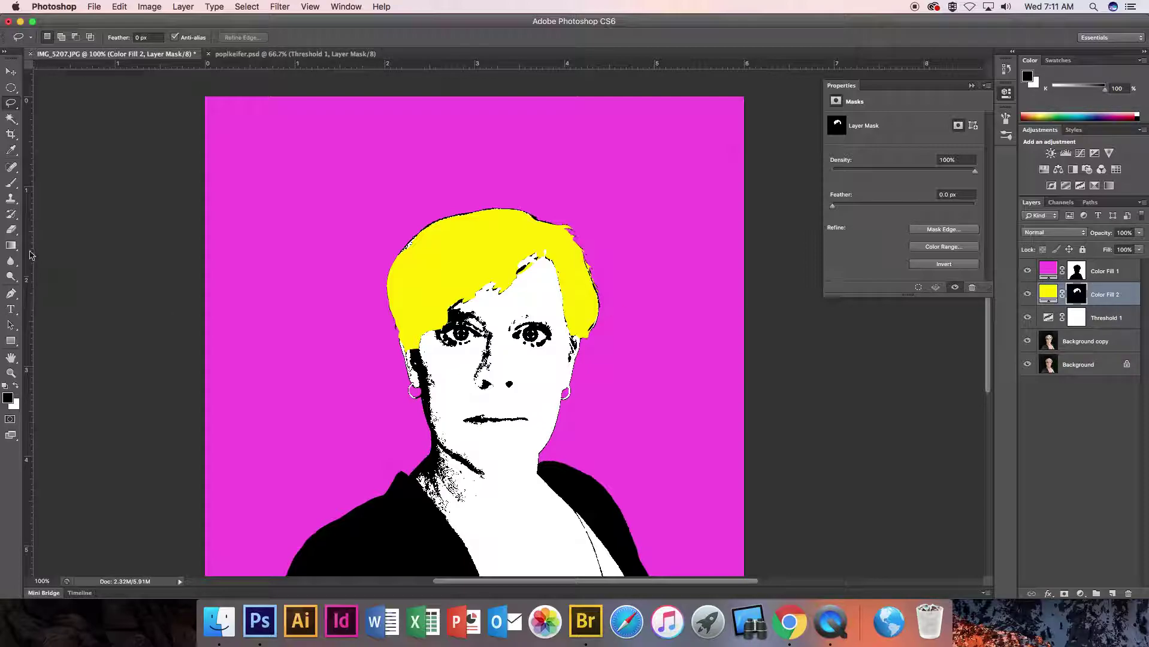
pyautogui.click(11, 182)
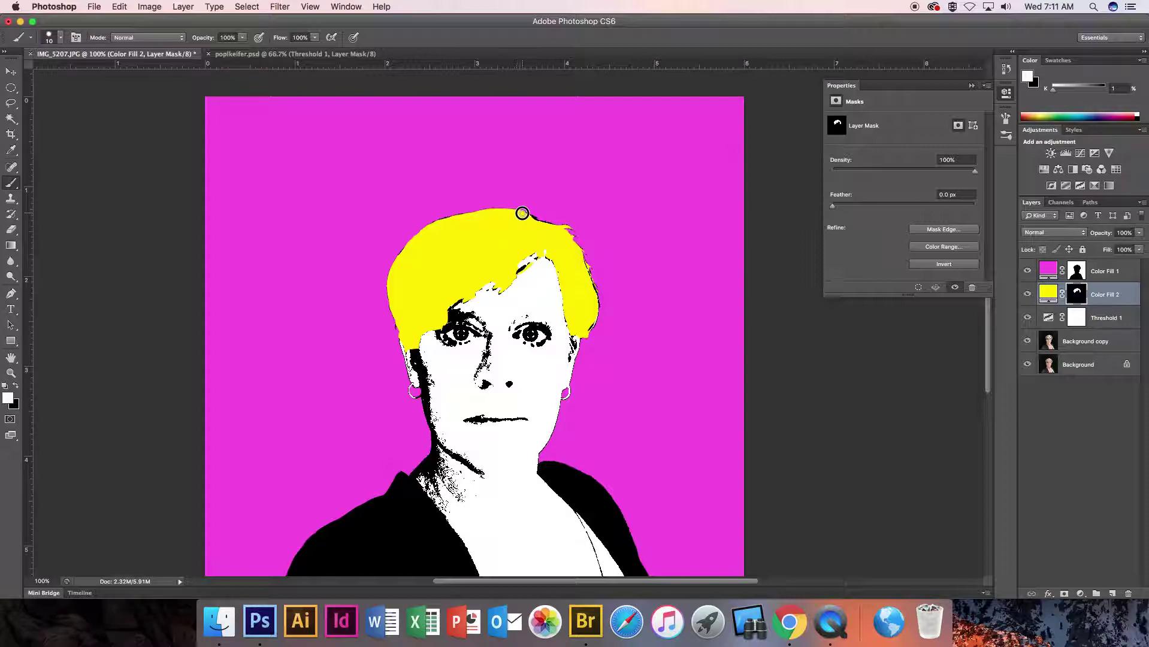
pyautogui.press('super+plus')
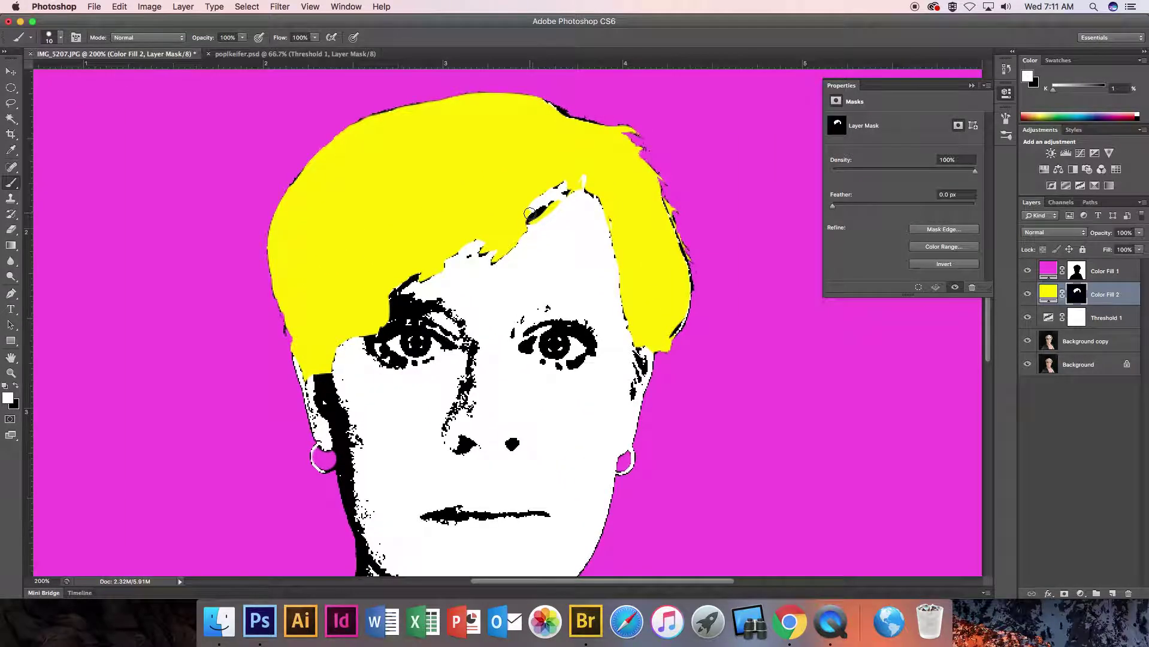
pyautogui.moveTo(548, 192)
pyautogui.mouseDown()
pyautogui.moveTo(564, 179)
pyautogui.moveTo(528, 205)
pyautogui.moveTo(586, 178)
pyautogui.mouseUp()
pyautogui.scroll(-1, 577, 140)
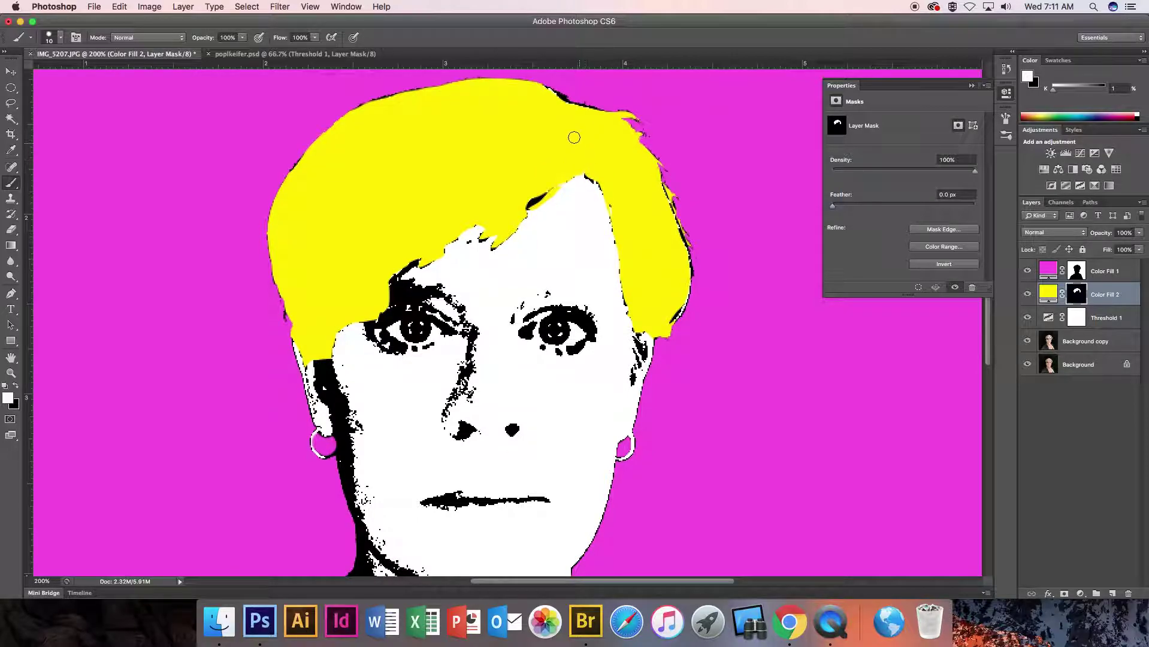
pyautogui.moveTo(545, 97); pyautogui.dragTo(567, 96)
# - Reduce the brush size and paint white on the mask along the hair's outer edge to extend the yellow
pyautogui.click(60, 38)
pyautogui.moveTo(24, 73); pyautogui.dragTo(21, 73)
pyautogui.press('Return')
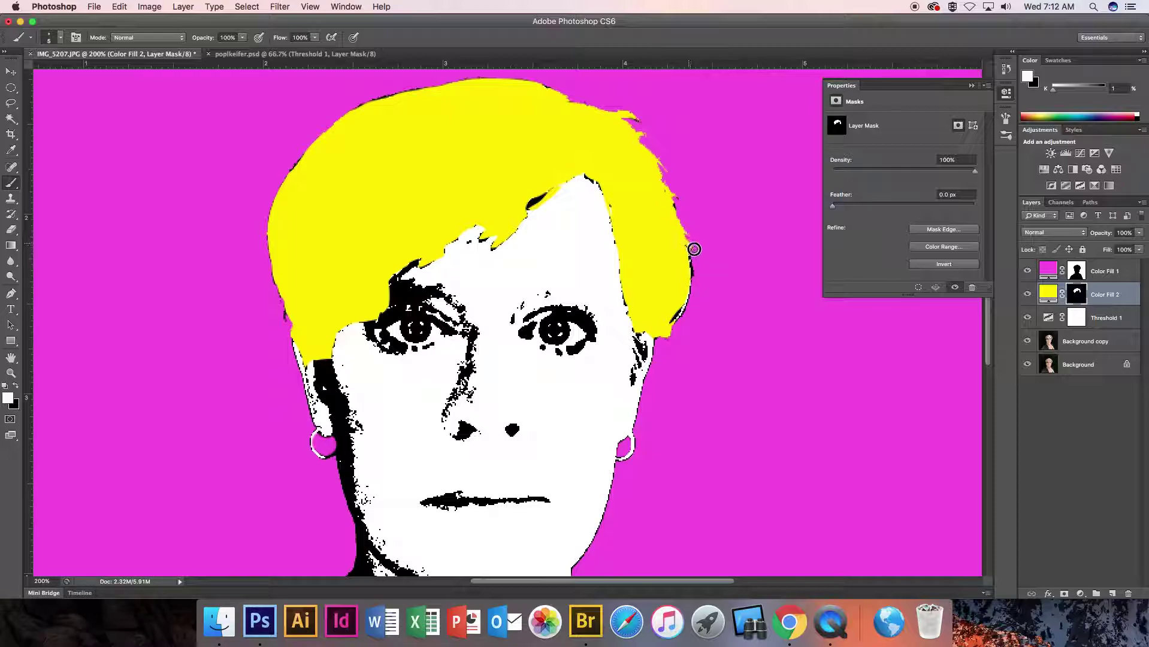
pyautogui.moveTo(694, 269)
pyautogui.mouseDown()
pyautogui.moveTo(672, 338)
pyautogui.moveTo(635, 323)
pyautogui.moveTo(622, 295)
pyautogui.mouseUp()
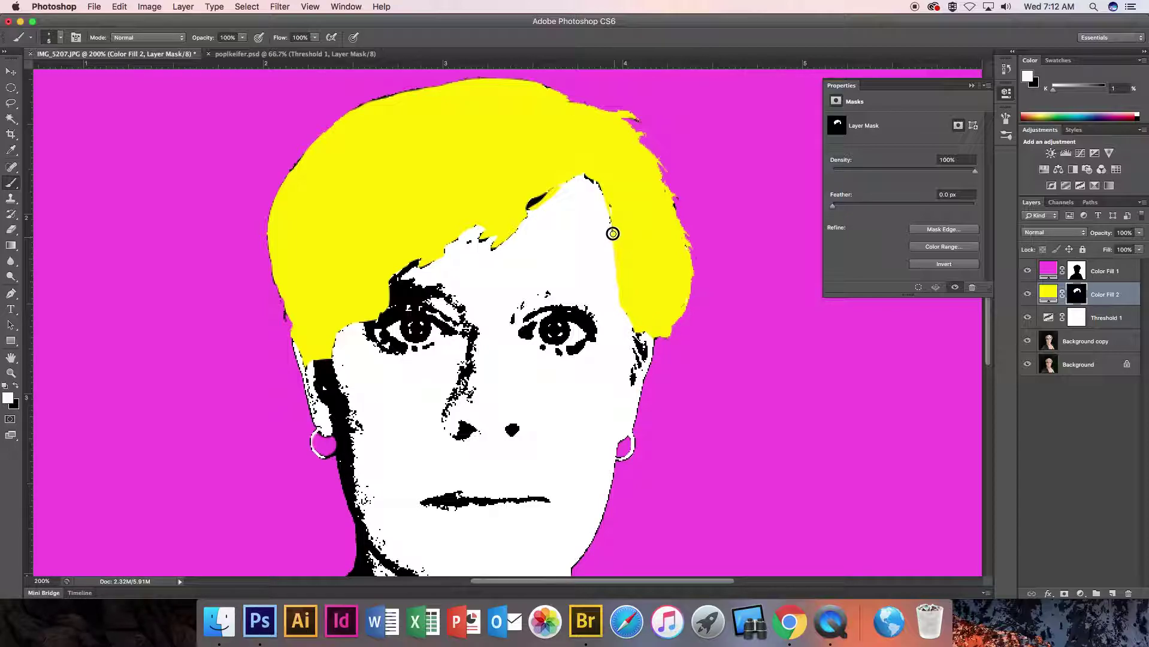
# - Paint white test strokes on the mask from the forehead down over the eye and nose
pyautogui.moveTo(560, 189)
pyautogui.mouseDown()
pyautogui.moveTo(551, 231)
pyautogui.moveTo(569, 306)
pyautogui.moveTo(526, 402)
pyautogui.moveTo(490, 360)
pyautogui.mouseUp()
pyautogui.moveTo(541, 323); pyautogui.dragTo(538, 290)
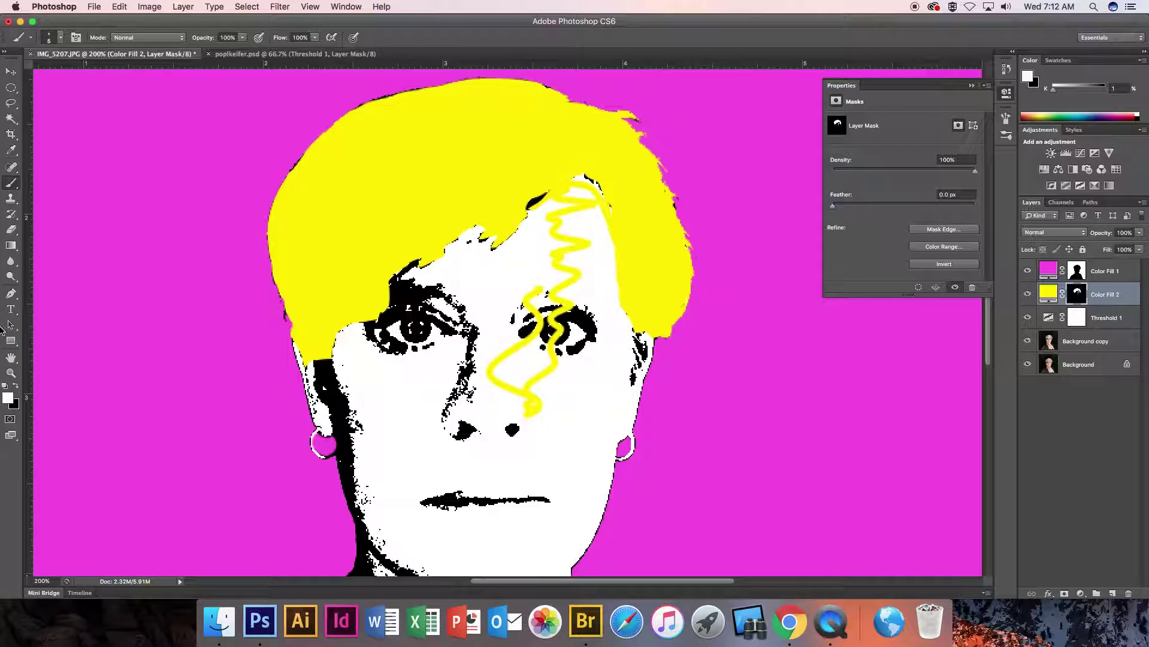
# - Erase the yellow strokes from the face by painting black on the mask, using a large brush and a 28 px brush near the hairline
pyautogui.click(16, 387)
pyautogui.click(60, 38)
pyautogui.moveTo(23, 73); pyautogui.dragTo(70, 74)
pyautogui.moveTo(558, 290)
pyautogui.mouseDown()
pyautogui.moveTo(533, 378)
pyautogui.moveTo(527, 356)
pyautogui.moveTo(561, 259)
pyautogui.mouseUp()
pyautogui.click(562, 259)
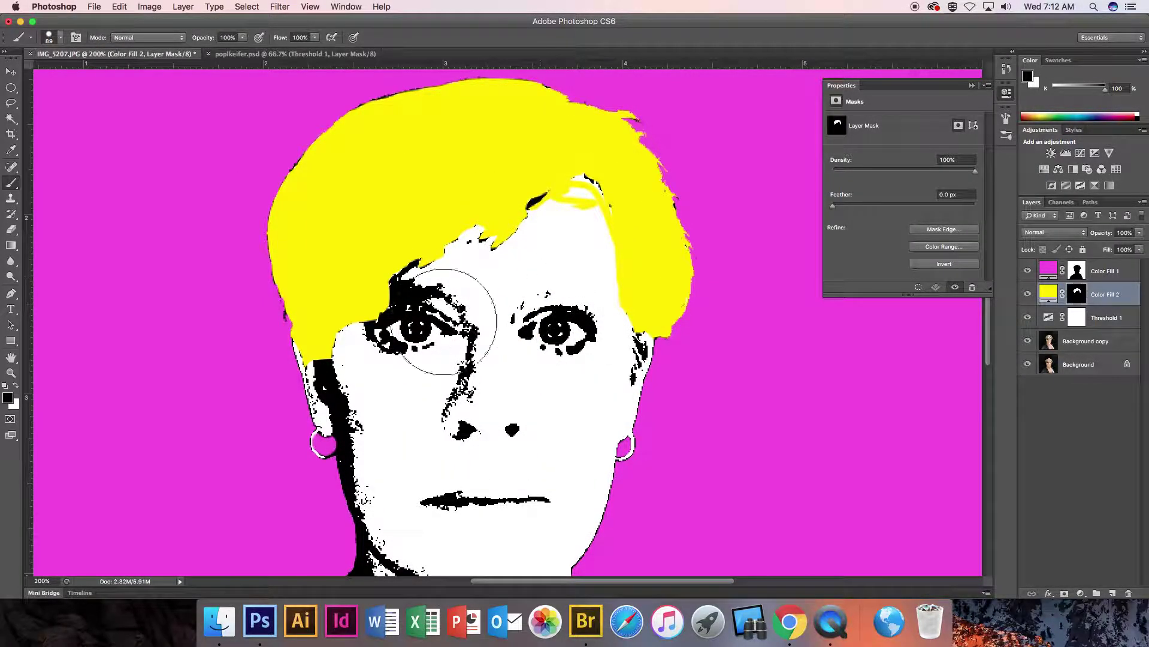
pyautogui.click(62, 38)
pyautogui.moveTo(70, 76); pyautogui.dragTo(42, 73)
pyautogui.click(577, 197)
pyautogui.moveTo(576, 199)
pyautogui.mouseDown()
pyautogui.moveTo(585, 192)
pyautogui.moveTo(586, 216)
pyautogui.mouseUp()
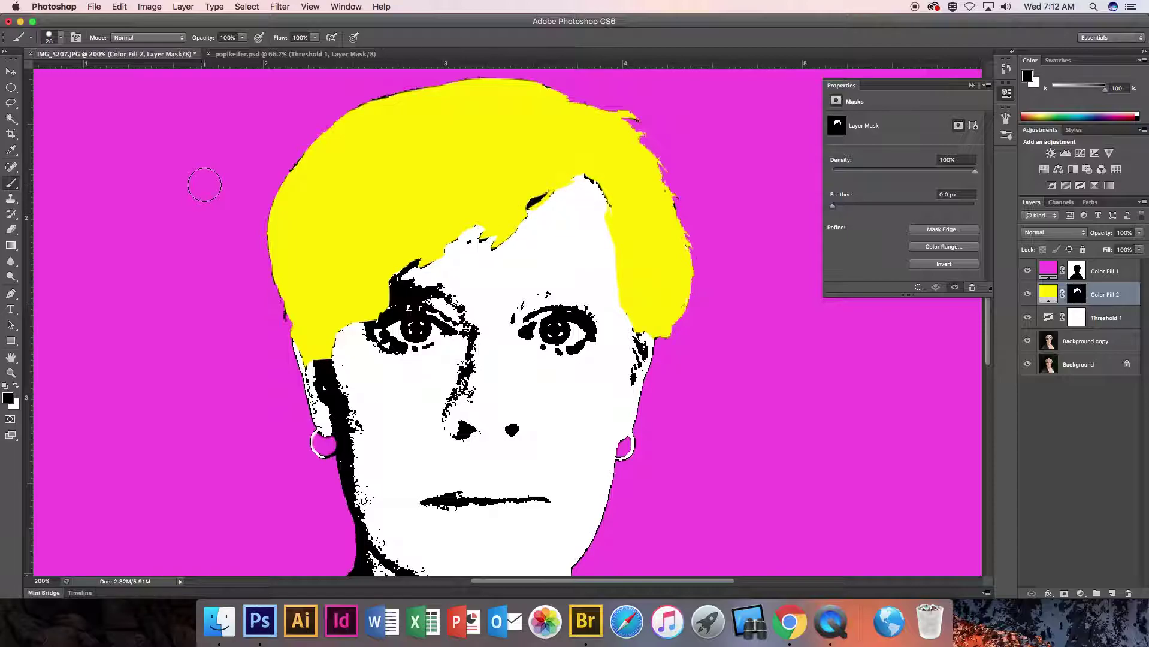
# - Set the brush to 9 px and paint white on the mask to fill the remaining dark gap in the fringe
pyautogui.click(61, 38)
pyautogui.moveTo(43, 73); pyautogui.dragTo(25, 74)
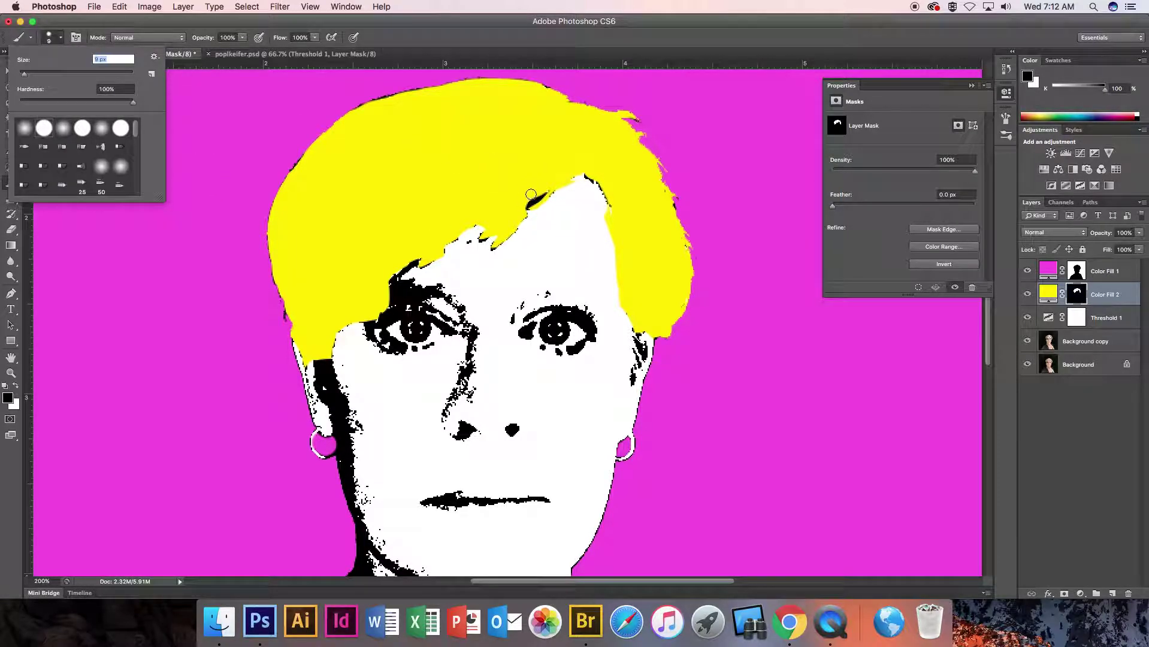
pyautogui.click(530, 194)
pyautogui.press('x')
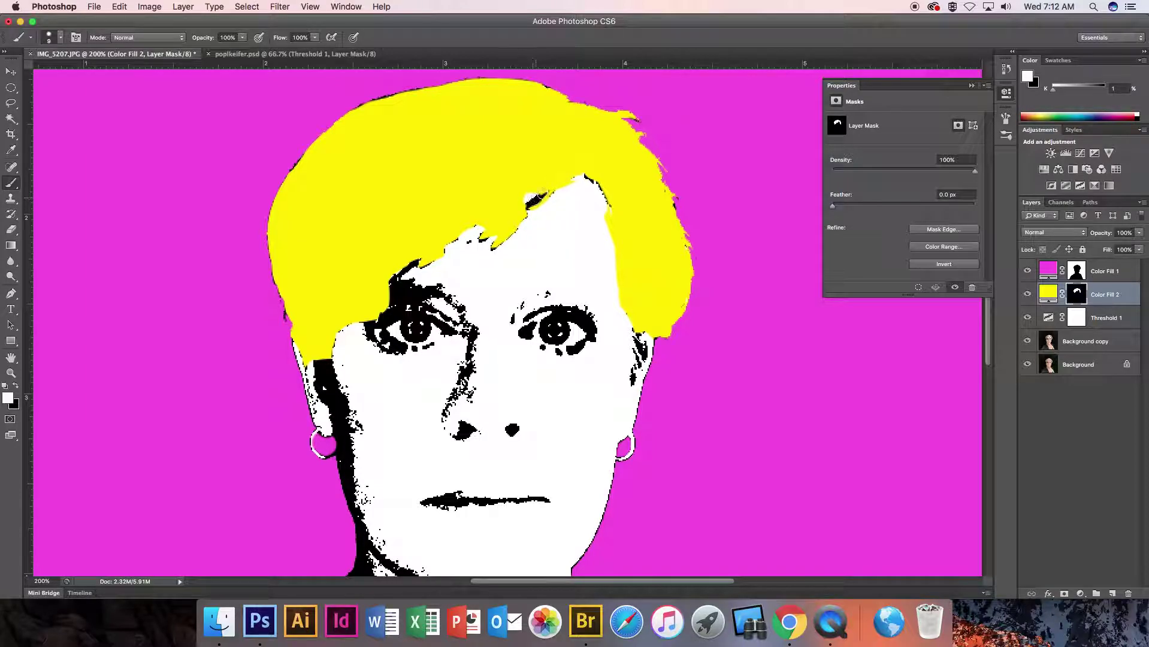
pyautogui.moveTo(543, 187)
pyautogui.mouseDown()
pyautogui.moveTo(534, 195)
pyautogui.moveTo(546, 187)
pyautogui.mouseUp()
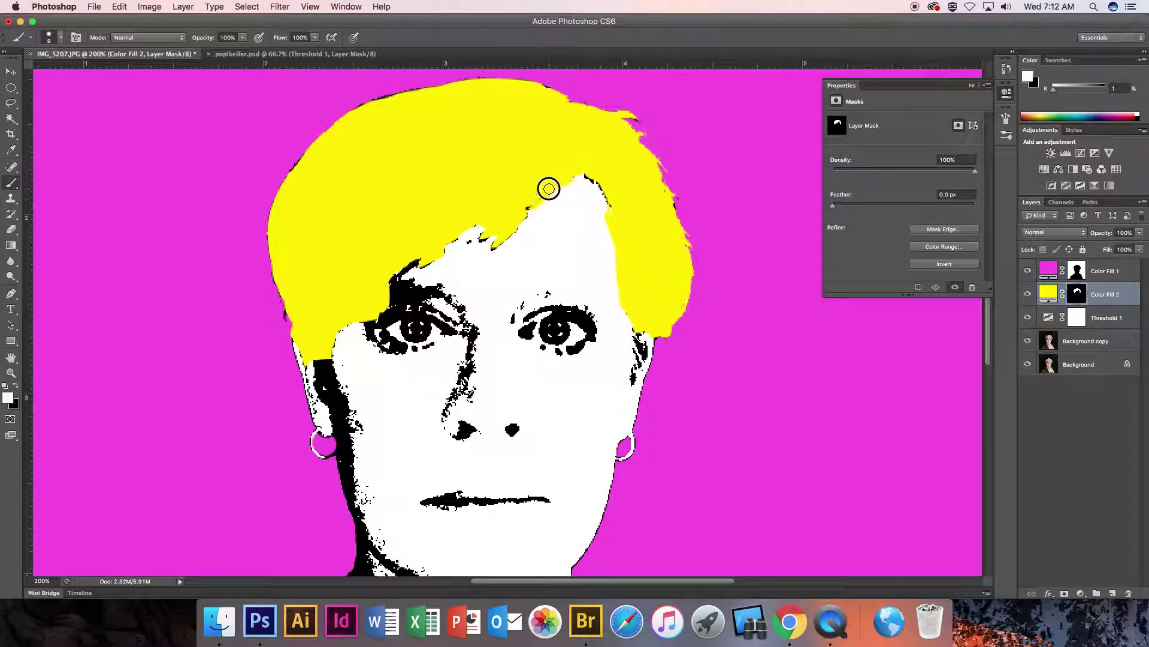